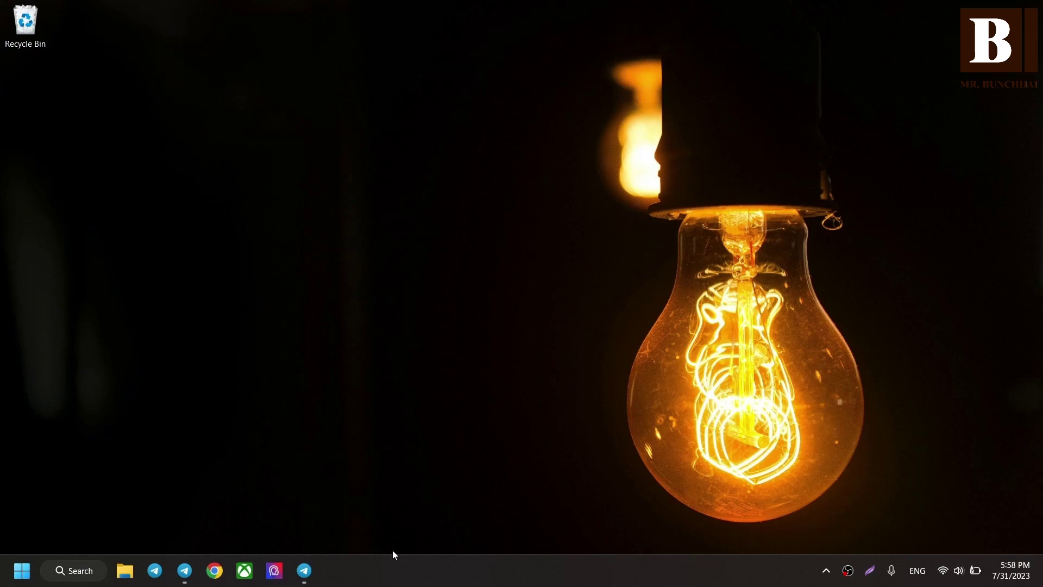
Open two Telegram Desktop copies side by side from the taskbar, then close the right one.
{"action": "left_click", "coordinate": [306, 570]}
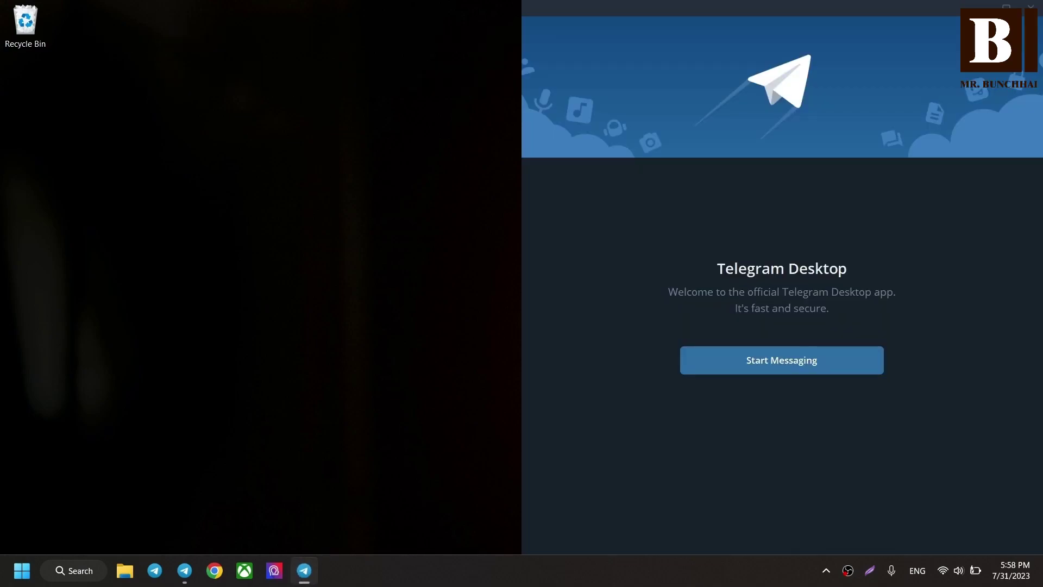
{"action": "left_click", "coordinate": [304, 571]}
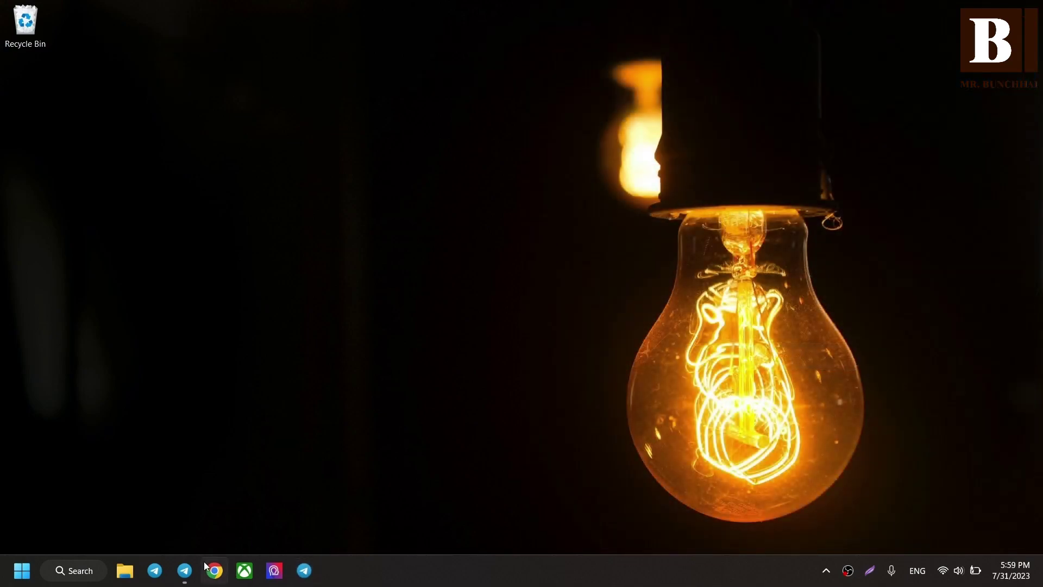
{"action": "left_click", "coordinate": [186, 573]}
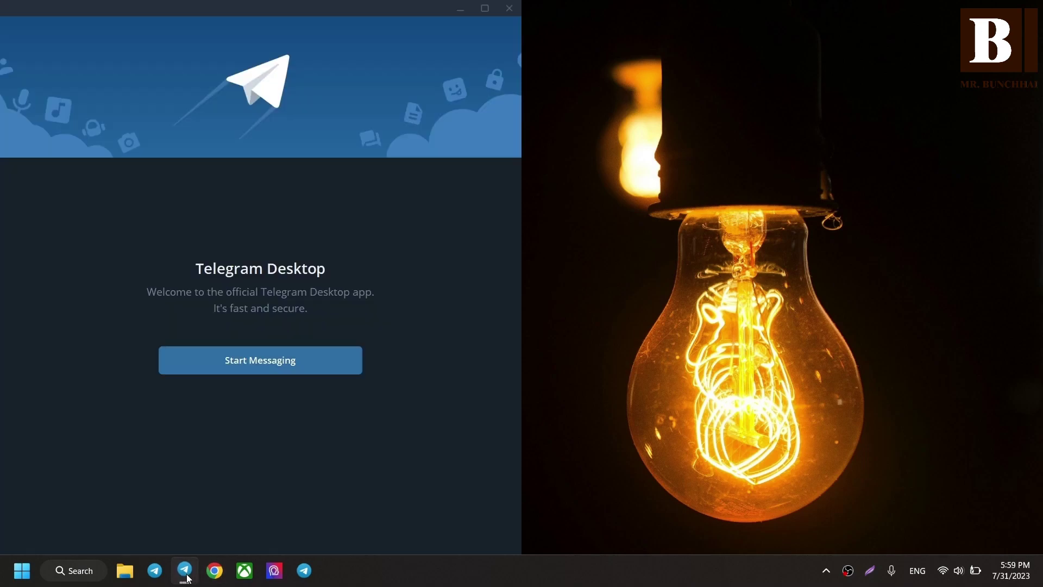
{"action": "left_click", "coordinate": [305, 574]}
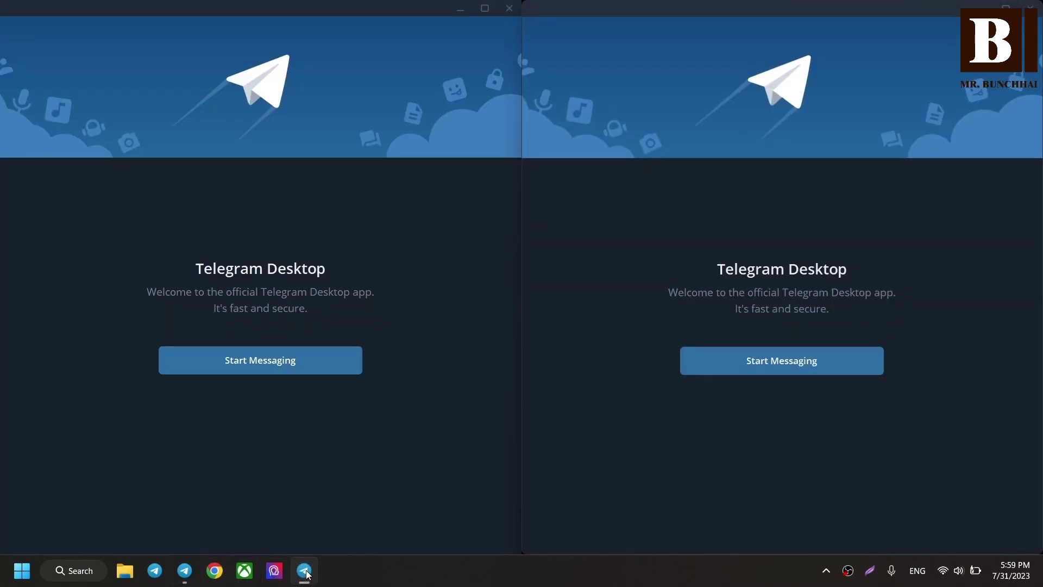
{"action": "left_click", "coordinate": [1030, 8]}
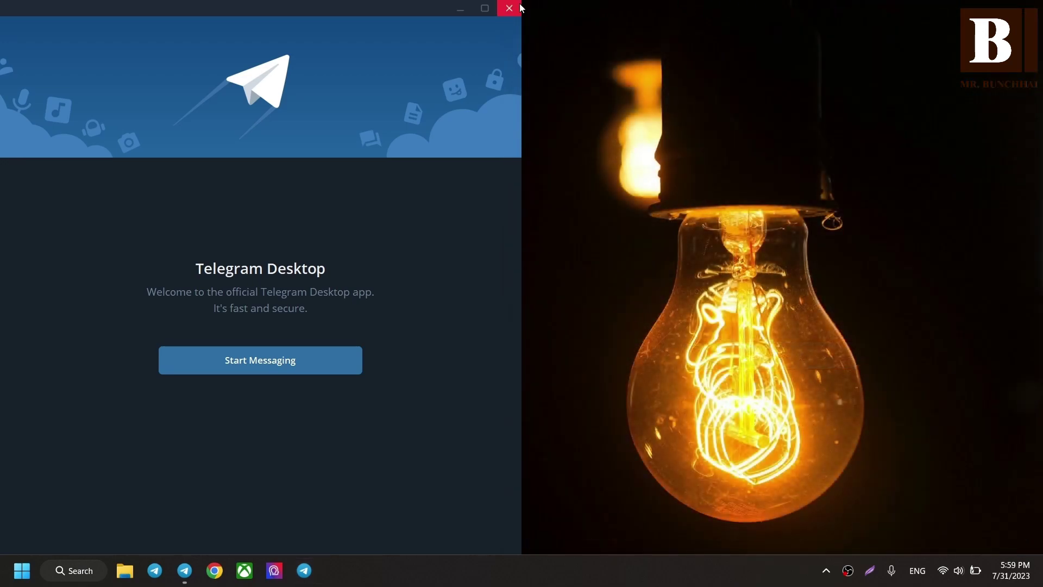
Close Telegram, check Telegram - 3's uninstall entry in Programs and Features, then close that window.
{"action": "left_click", "coordinate": [507, 11]}
{"action": "left_click", "coordinate": [21, 571]}
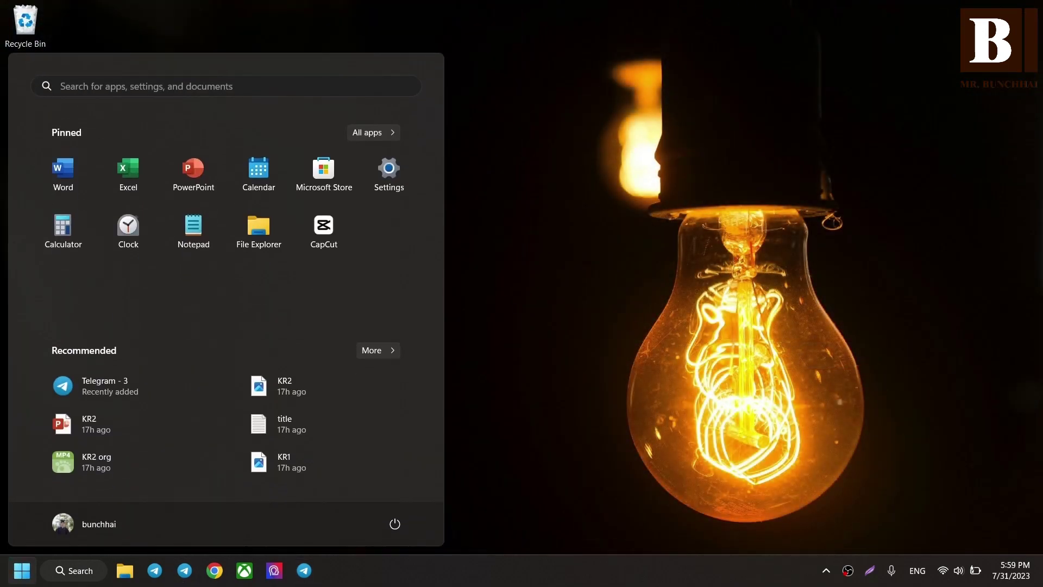
{"action": "right_click", "coordinate": [105, 396]}
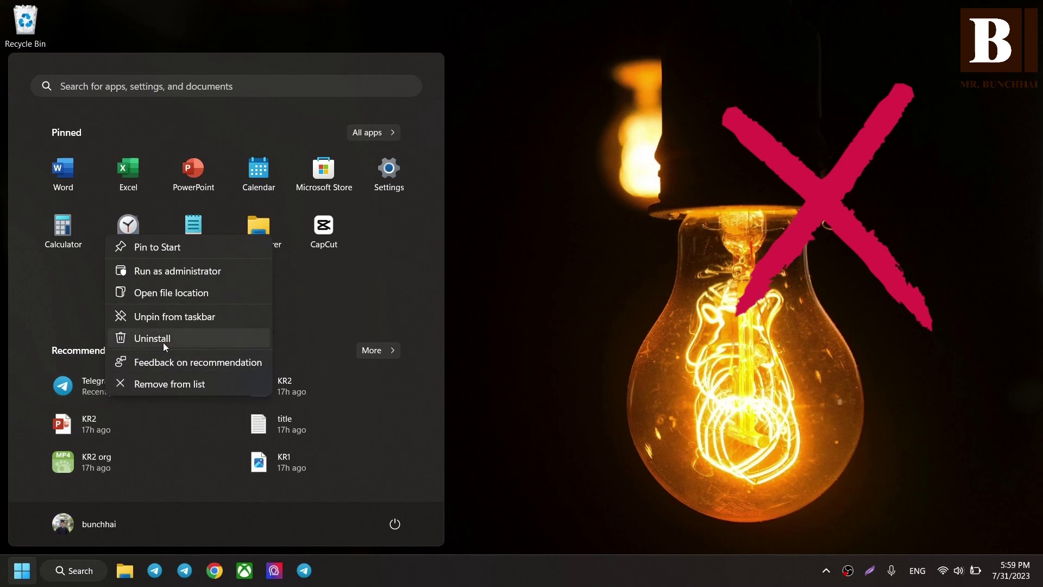
{"action": "left_click", "coordinate": [164, 343]}
{"action": "scroll", "coordinate": [350, 465], "scroll_direction": "down", "scroll_amount": 7}
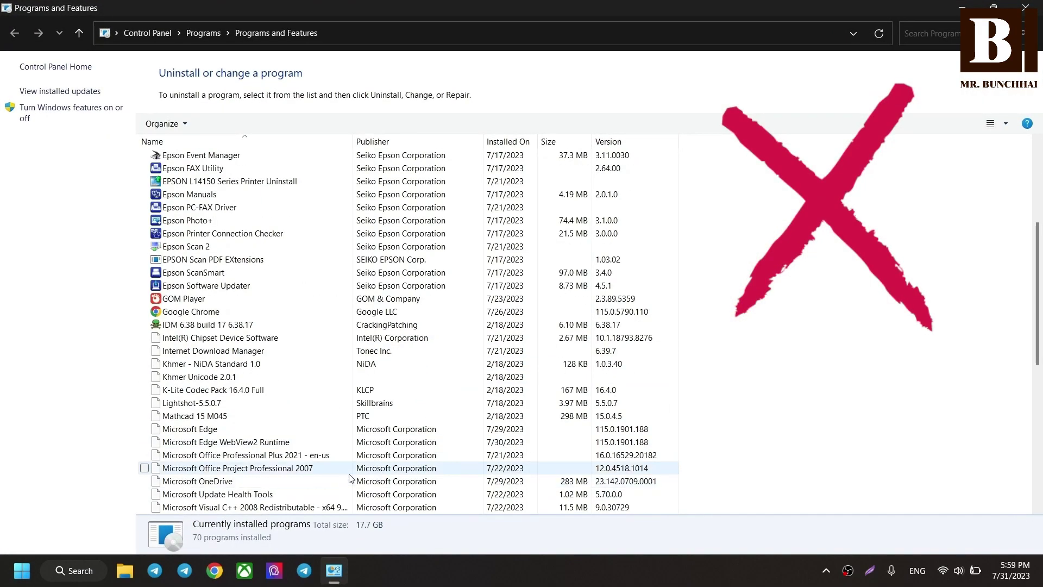
{"action": "scroll", "coordinate": [351, 466], "scroll_direction": "down", "scroll_amount": 6}
{"action": "scroll", "coordinate": [351, 465], "scroll_direction": "down", "scroll_amount": 3}
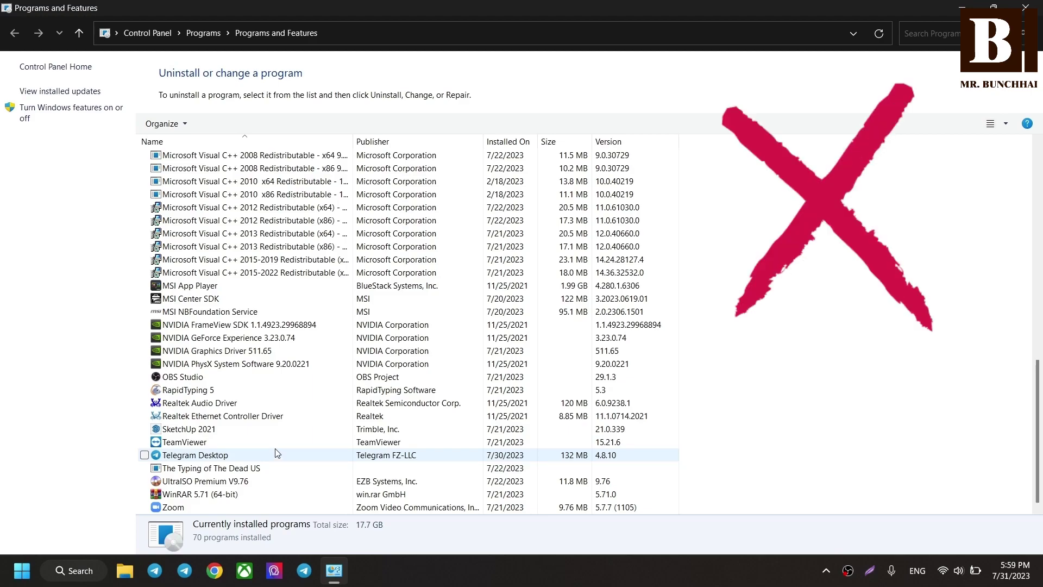
{"action": "left_click", "coordinate": [1026, 8]}
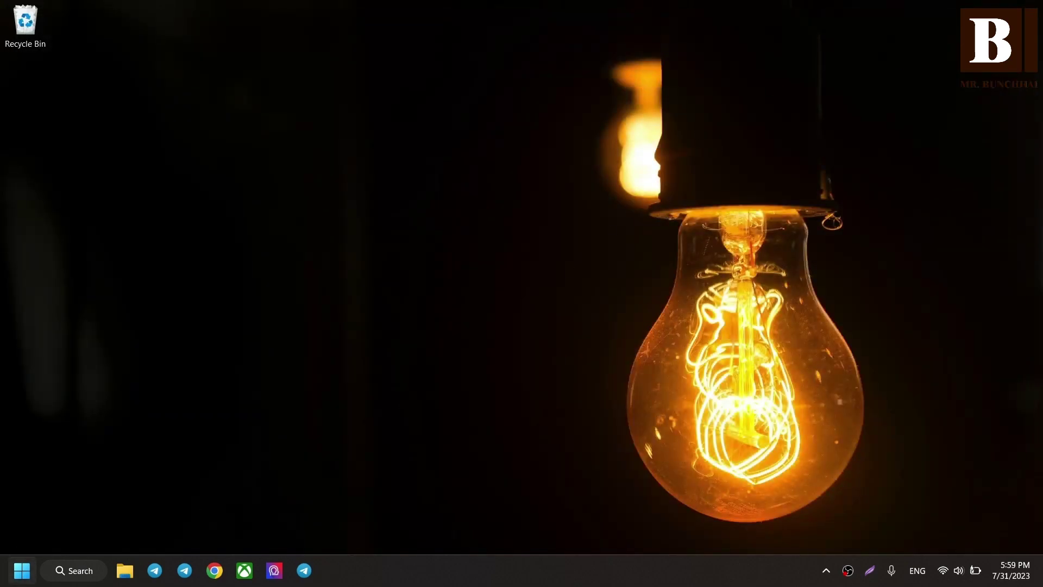
Search Start for 'telegram' and open the Telegram - 3 shortcut's file location.
{"action": "left_click", "coordinate": [21, 570]}
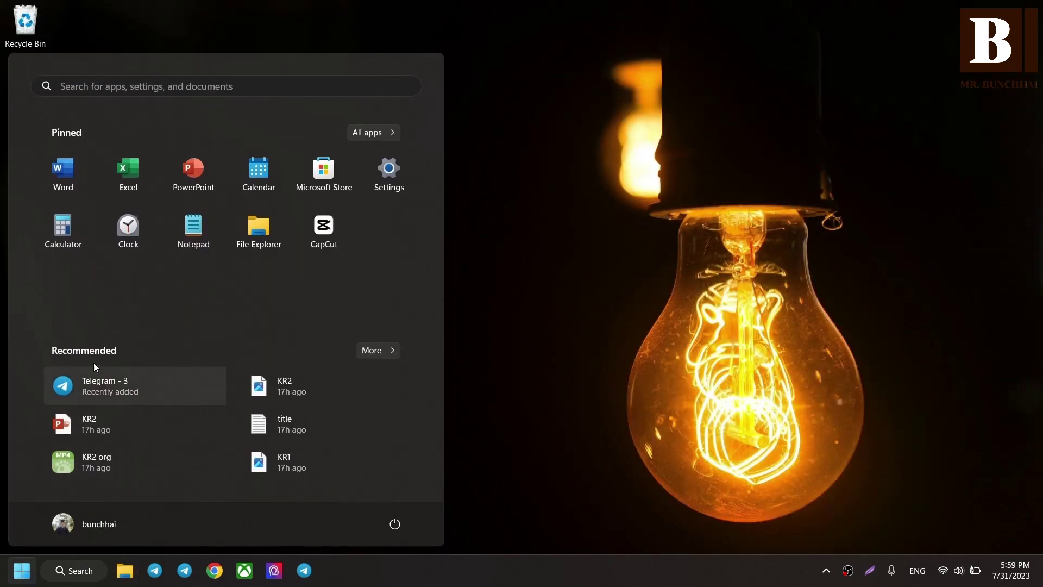
{"action": "left_click", "coordinate": [96, 90]}
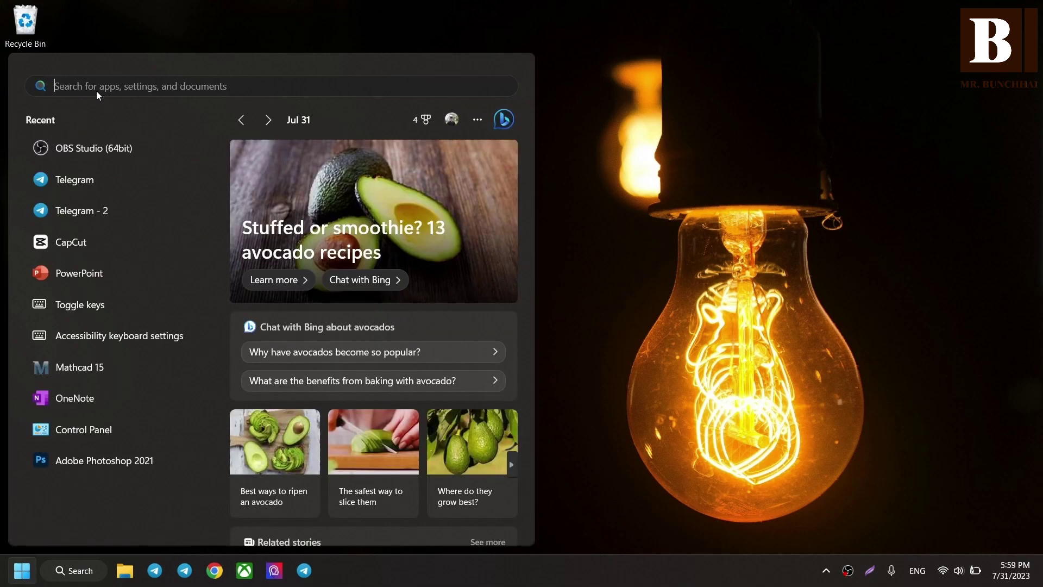
{"action": "type", "text": "te"}
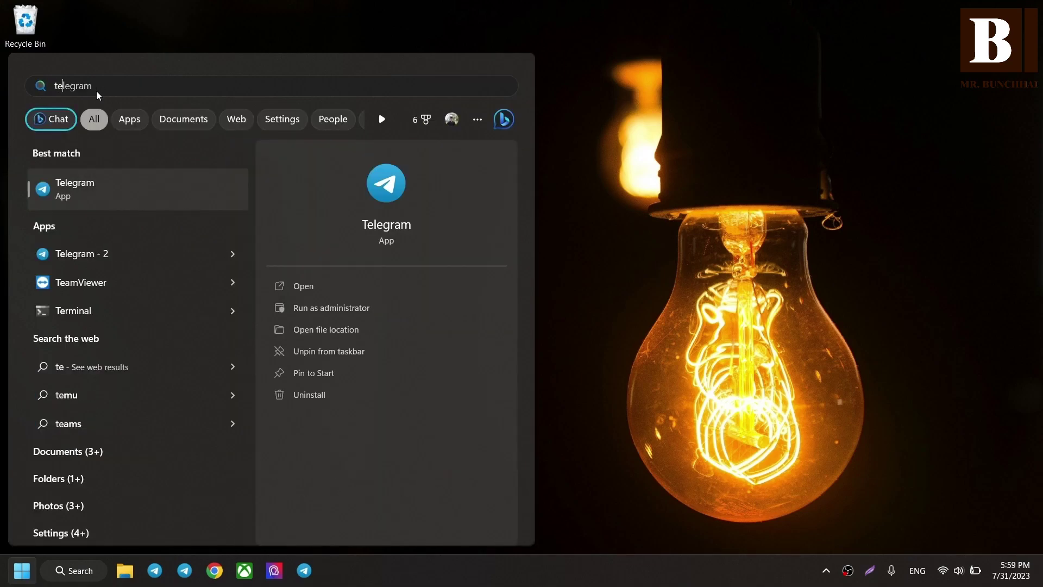
{"action": "type", "text": "leg"}
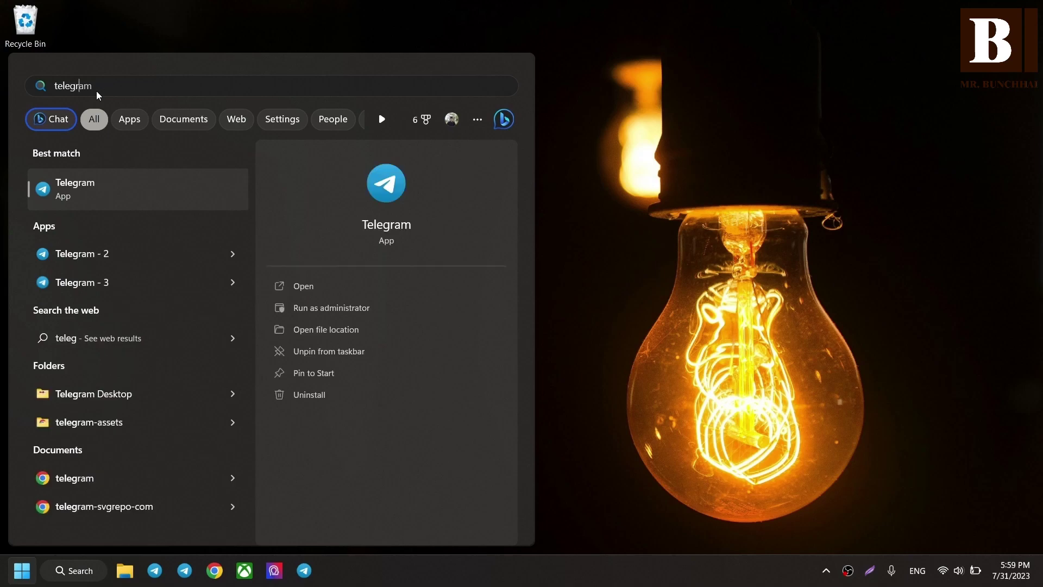
{"action": "type", "text": "ram"}
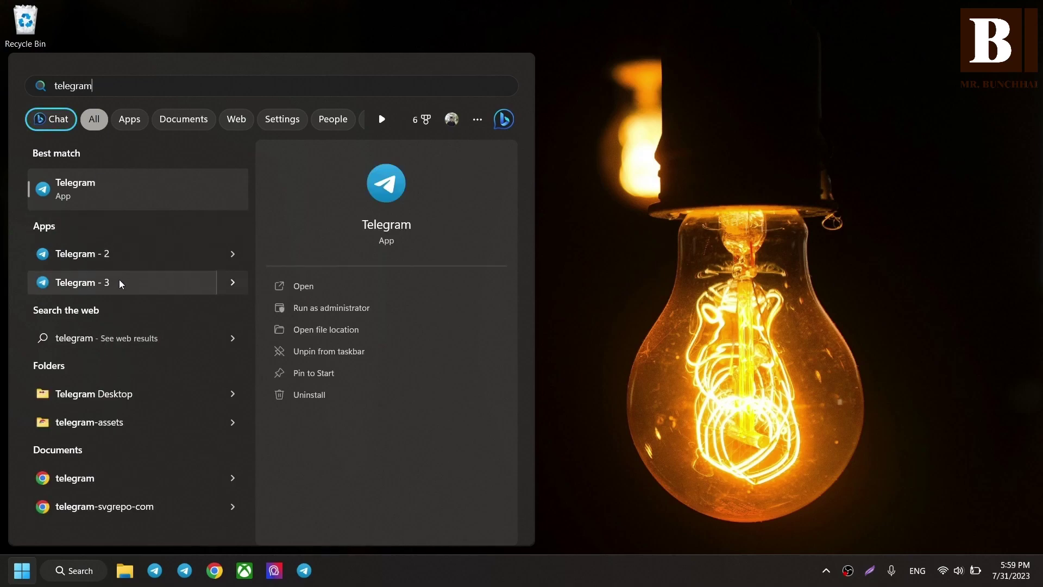
{"action": "right_click", "coordinate": [119, 280]}
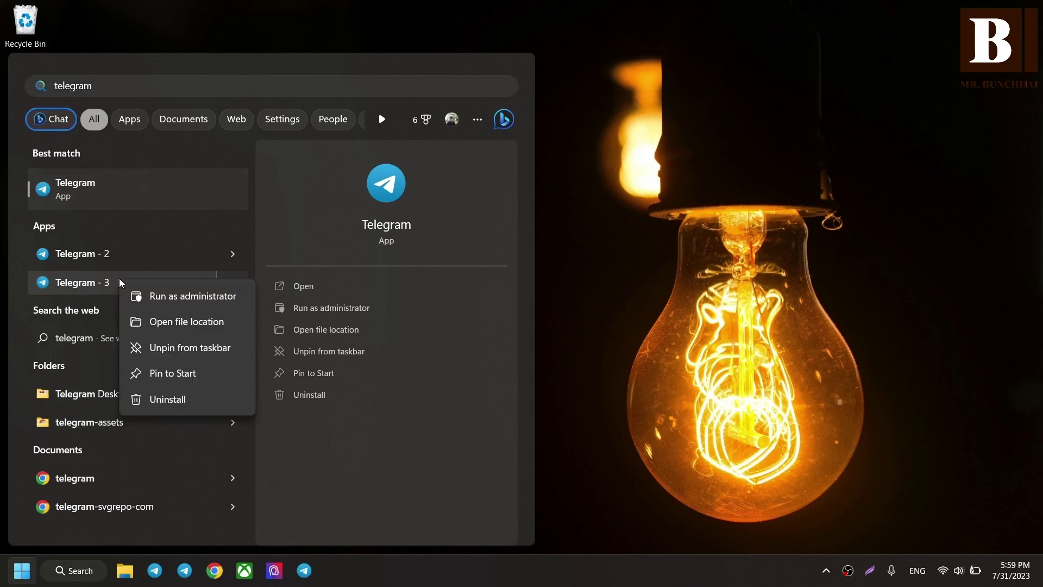
{"action": "left_click", "coordinate": [157, 323]}
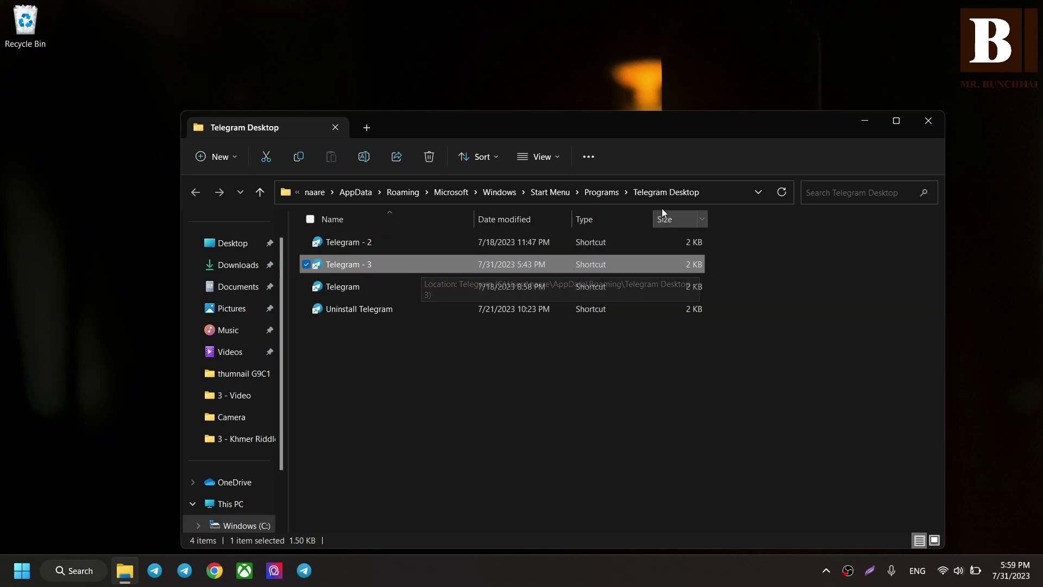
Open the Telegram Desktop - 3 target folder, maximize Explorer, and go up to Roaming.
{"action": "right_click", "coordinate": [456, 270]}
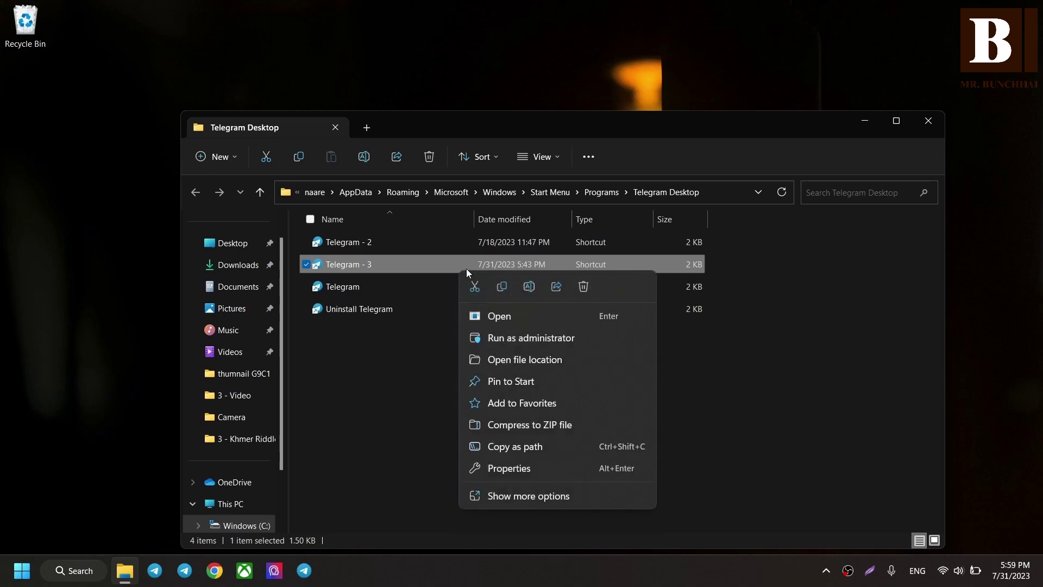
{"action": "left_click", "coordinate": [513, 359]}
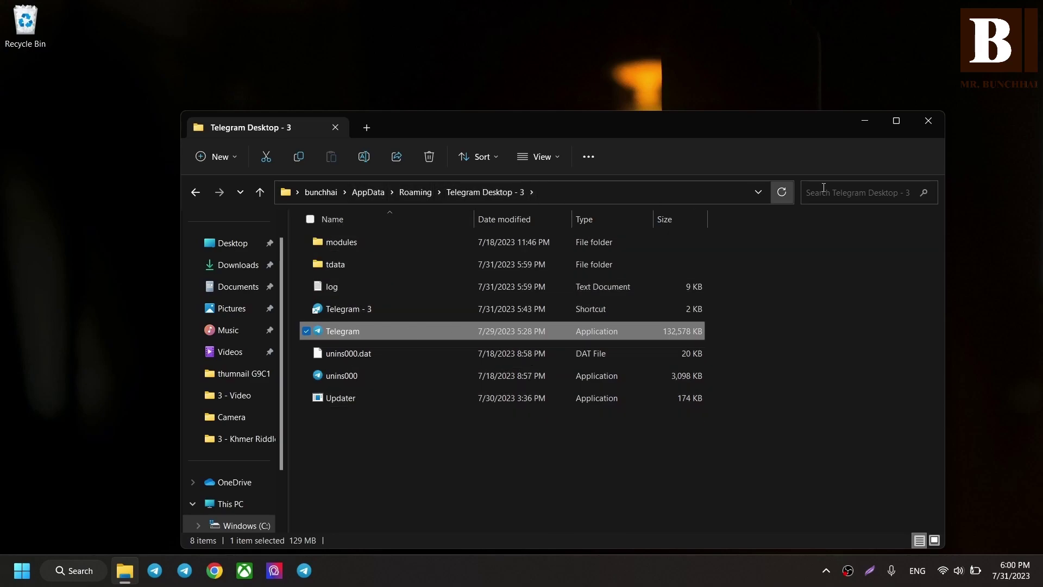
{"action": "left_click", "coordinate": [886, 123]}
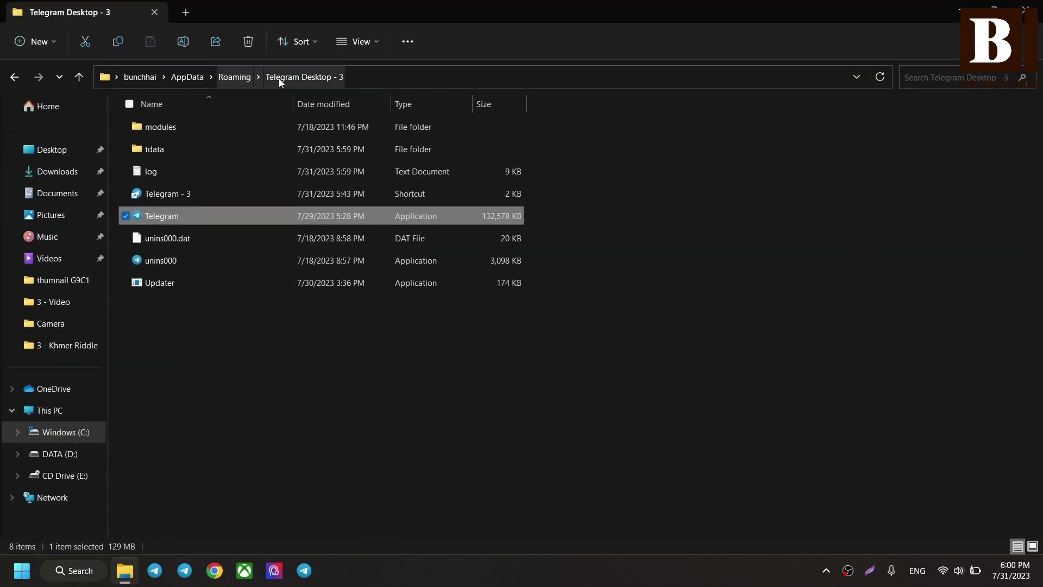
{"action": "left_click", "coordinate": [242, 78]}
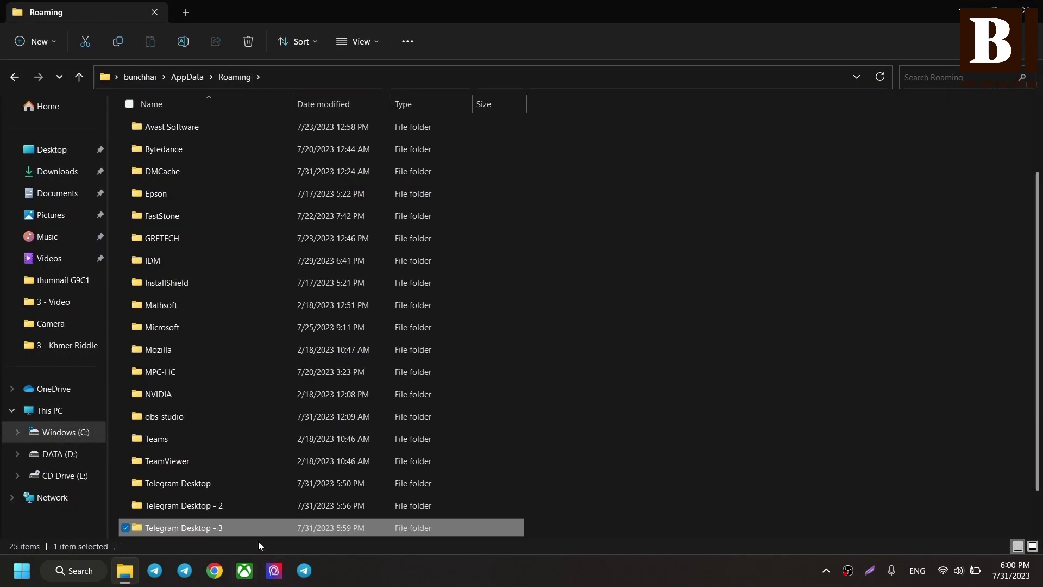
{"action": "scroll", "coordinate": [265, 530], "scroll_direction": "down", "scroll_amount": 1}
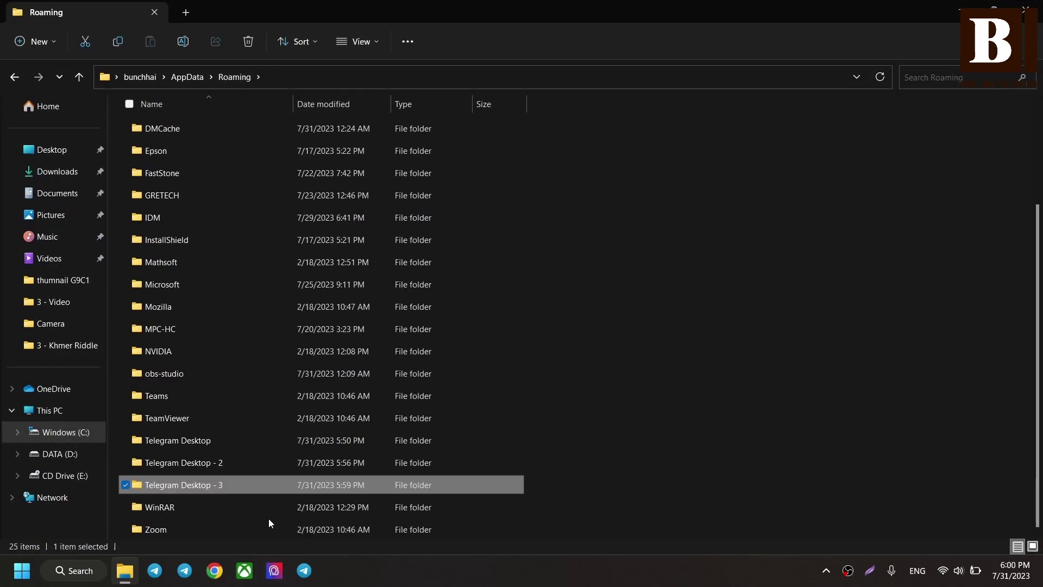
Delete the Telegram Desktop - 3 folder from Roaming.
{"action": "right_click", "coordinate": [260, 484]}
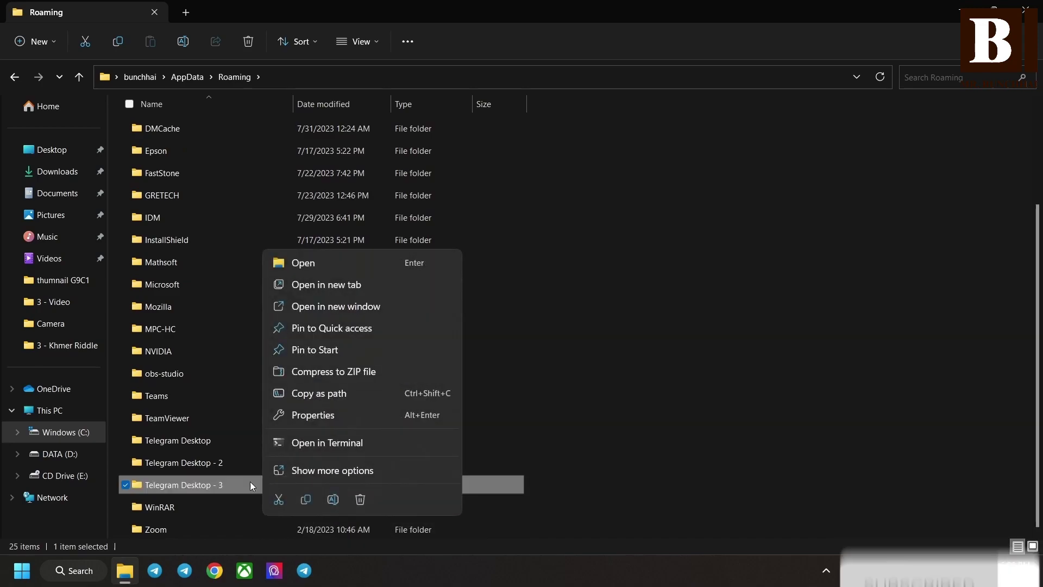
{"action": "left_click", "coordinate": [358, 500]}
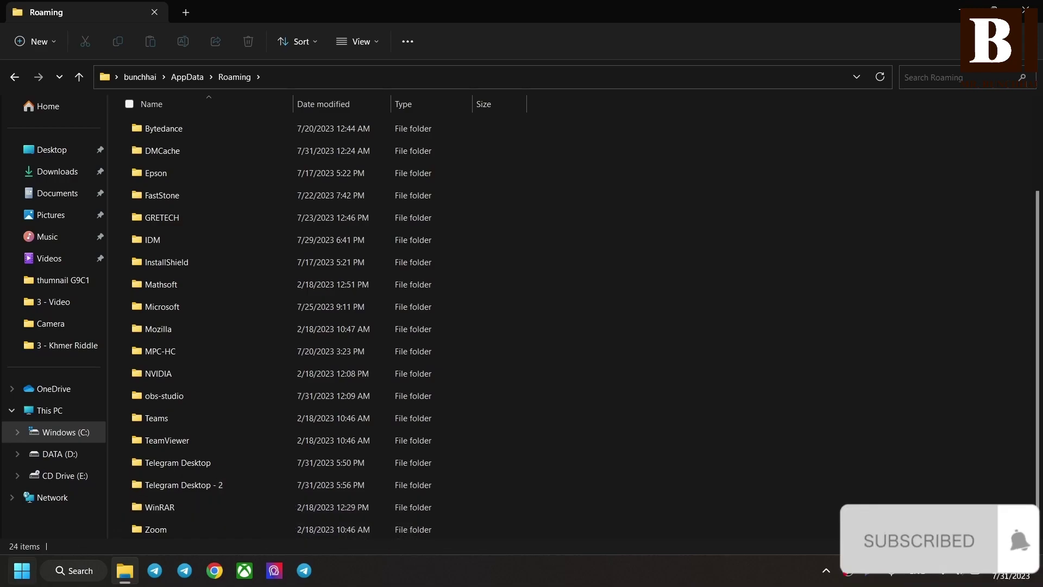
{"action": "left_click", "coordinate": [22, 570]}
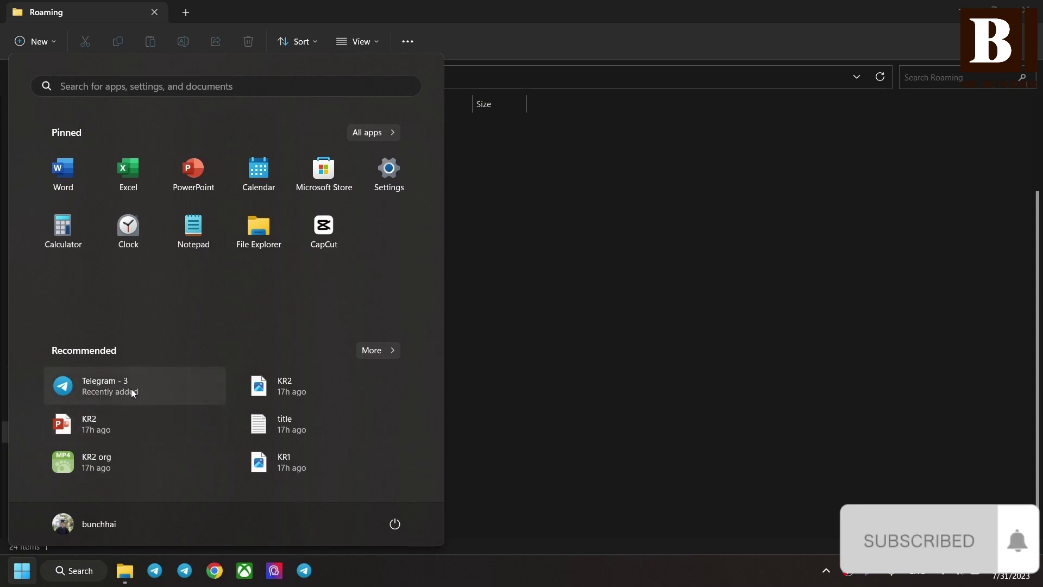
Try opening Telegram - 3's file location and decline deleting the broken shortcut.
{"action": "left_click", "coordinate": [160, 86]}
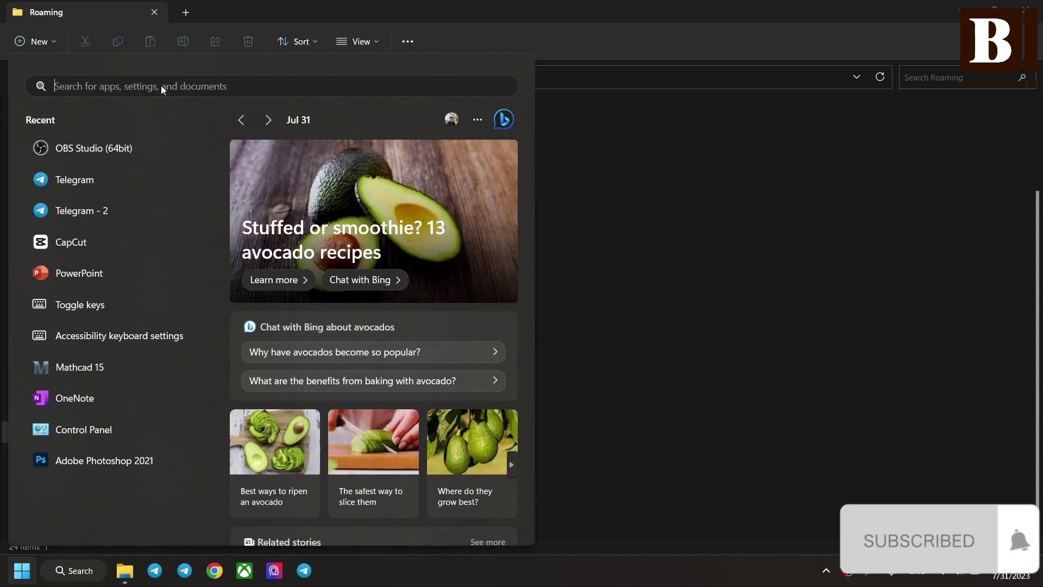
{"action": "type", "text": "tele"}
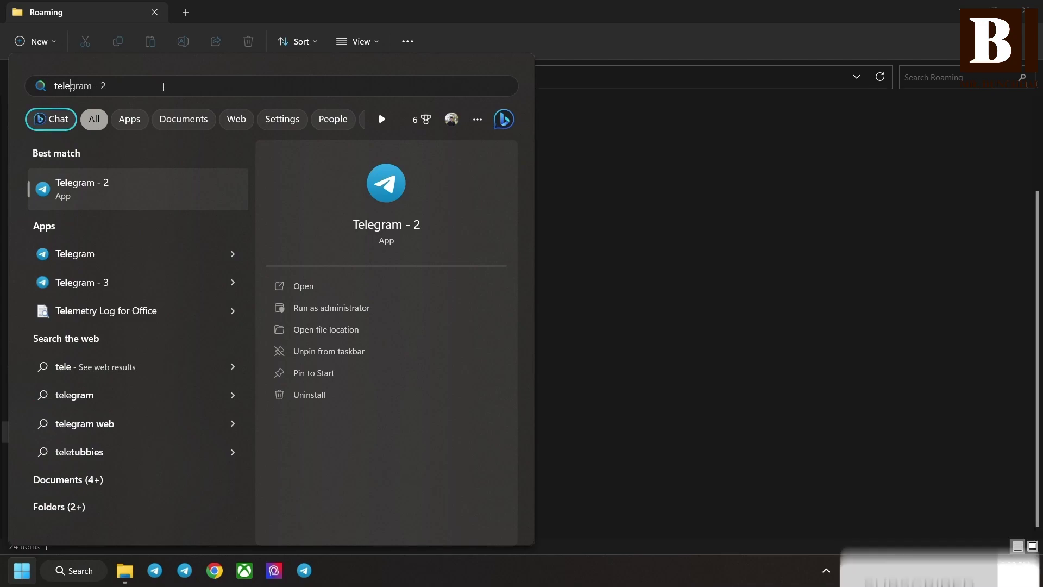
{"action": "right_click", "coordinate": [128, 285]}
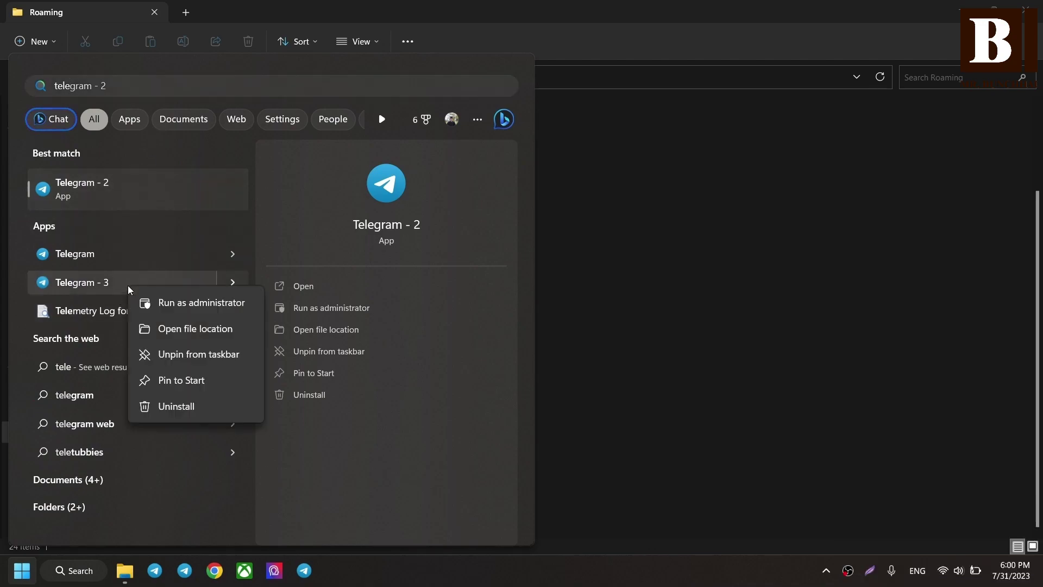
{"action": "left_click", "coordinate": [133, 281]}
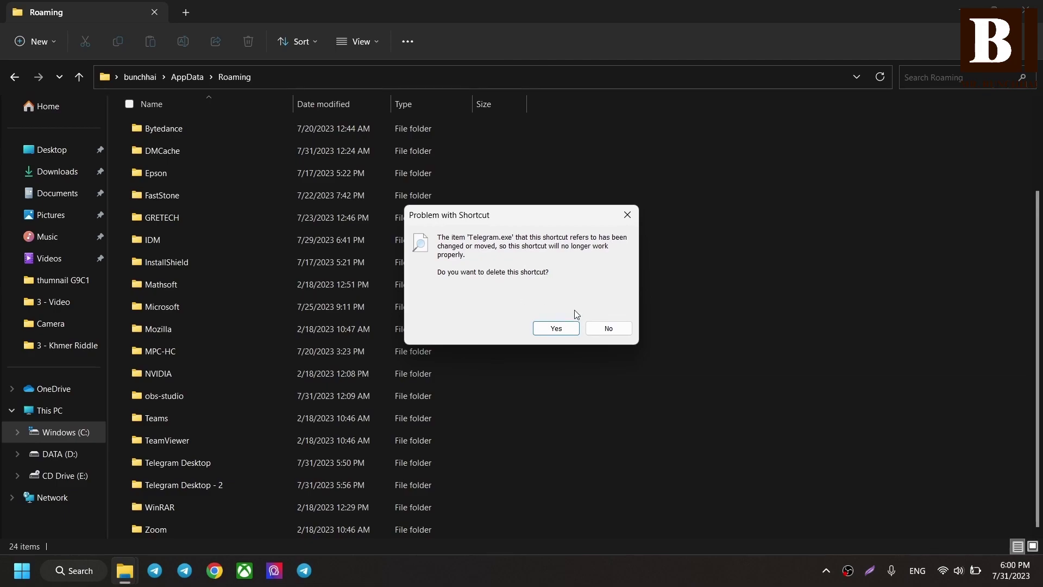
{"action": "left_click", "coordinate": [608, 330]}
{"action": "left_click", "coordinate": [22, 570]}
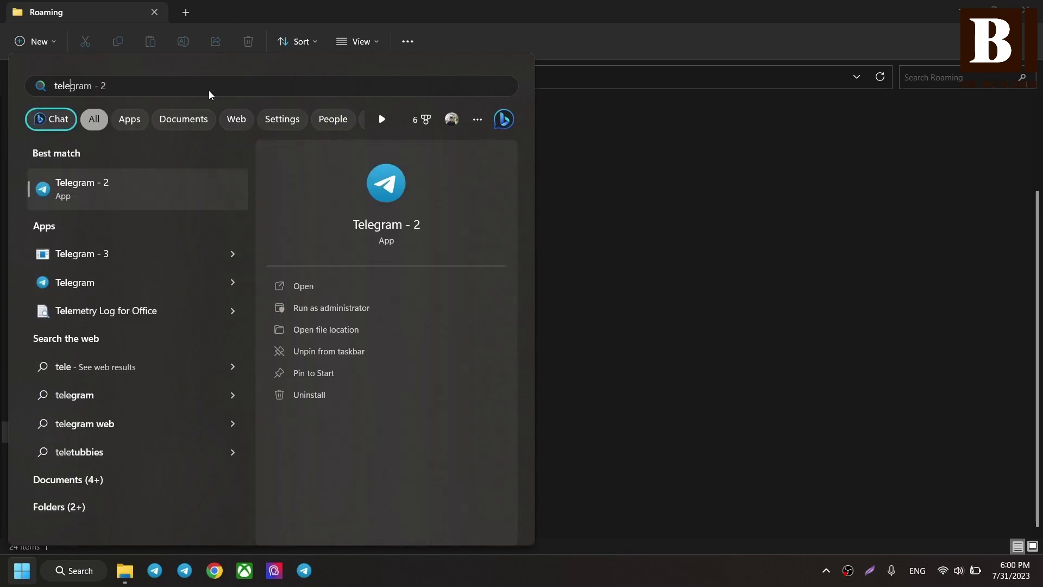
Delete the Telegram - 3 shortcut from its Start Menu folder and close the folder window.
{"action": "right_click", "coordinate": [118, 265]}
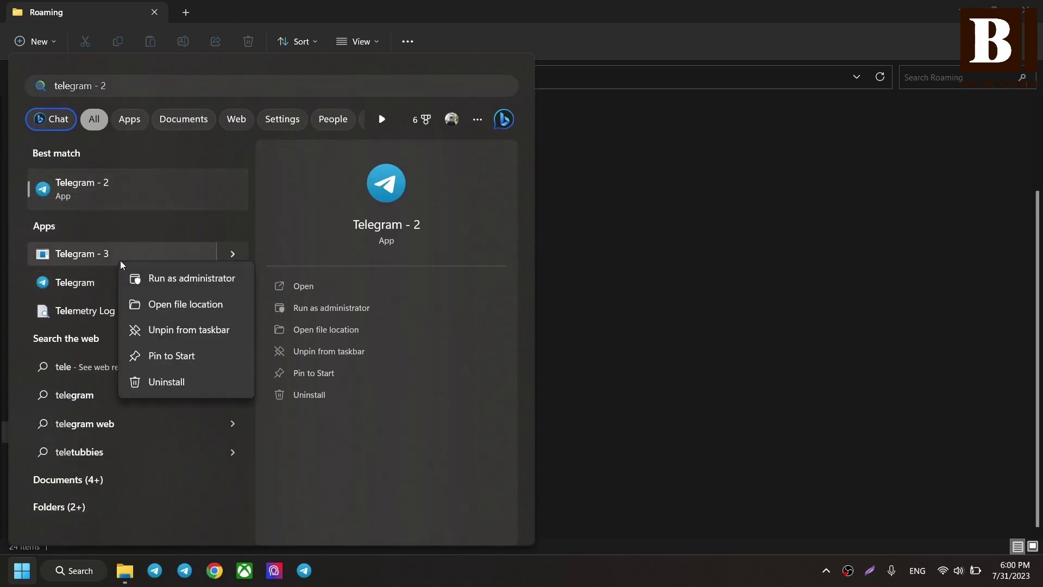
{"action": "left_click", "coordinate": [185, 304]}
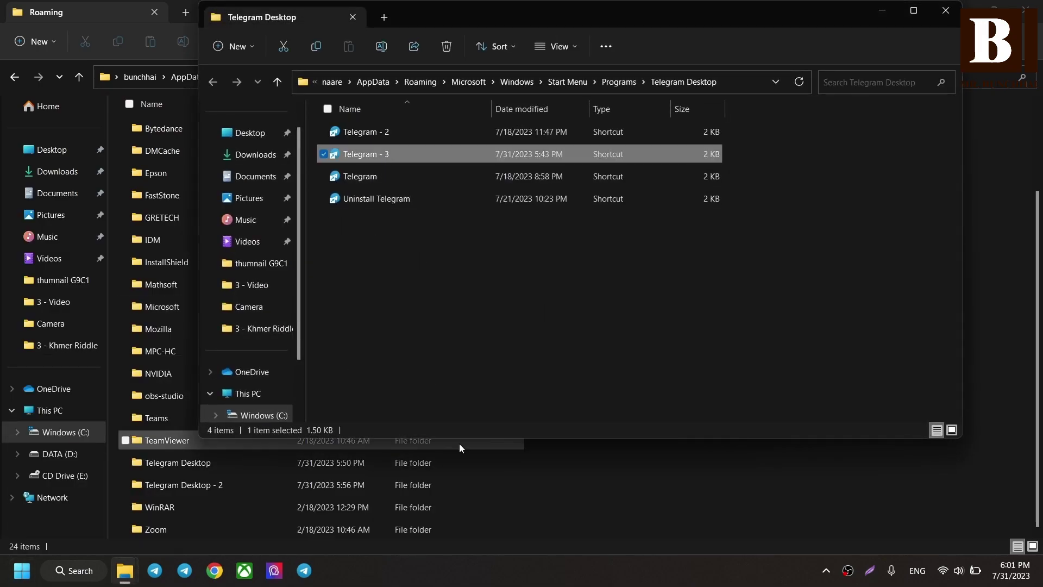
{"action": "right_click", "coordinate": [488, 154]}
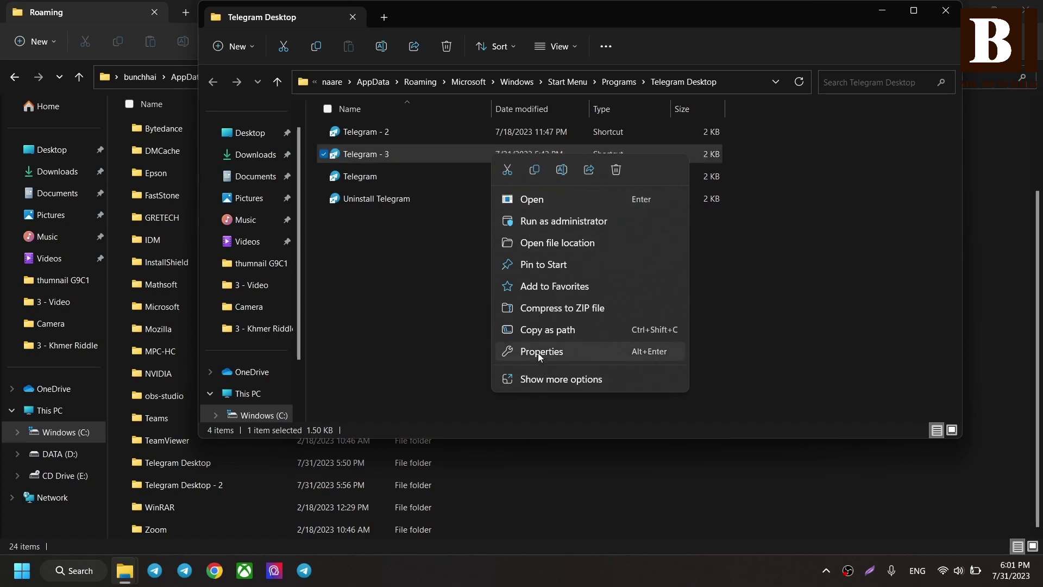
{"action": "left_click", "coordinate": [616, 169]}
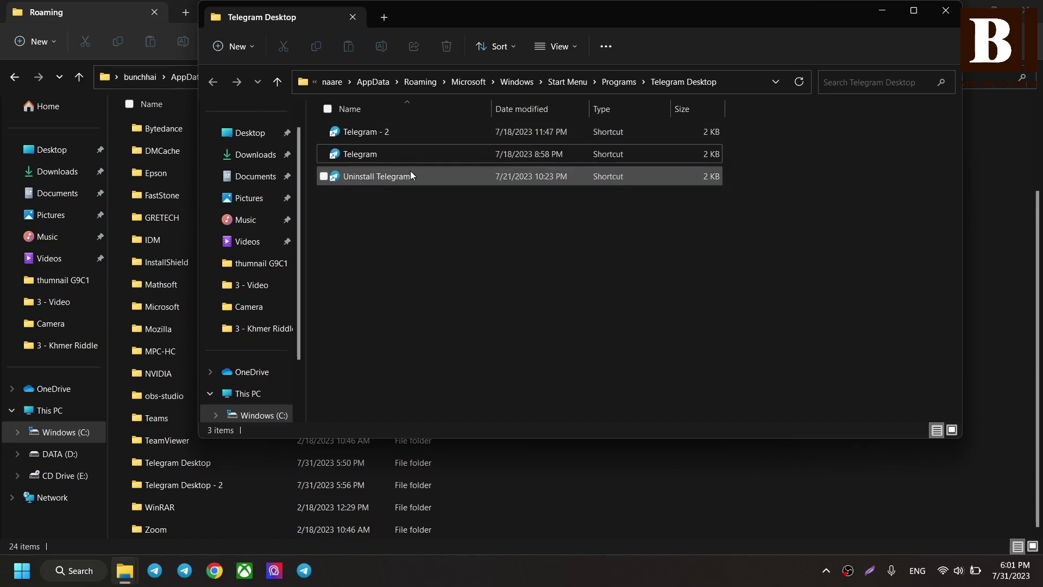
{"action": "left_click", "coordinate": [943, 11]}
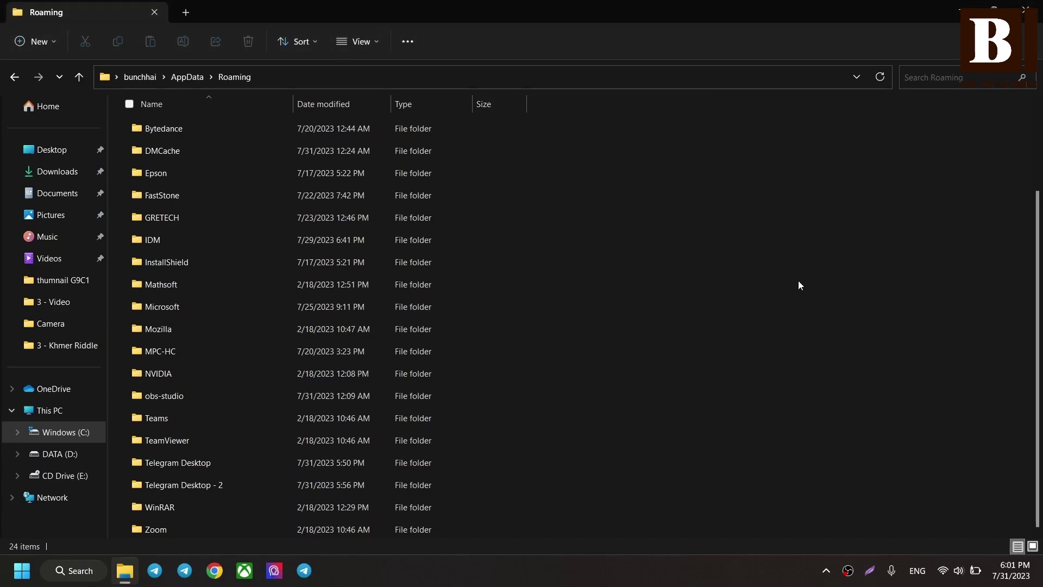
{"action": "left_click", "coordinate": [21, 572]}
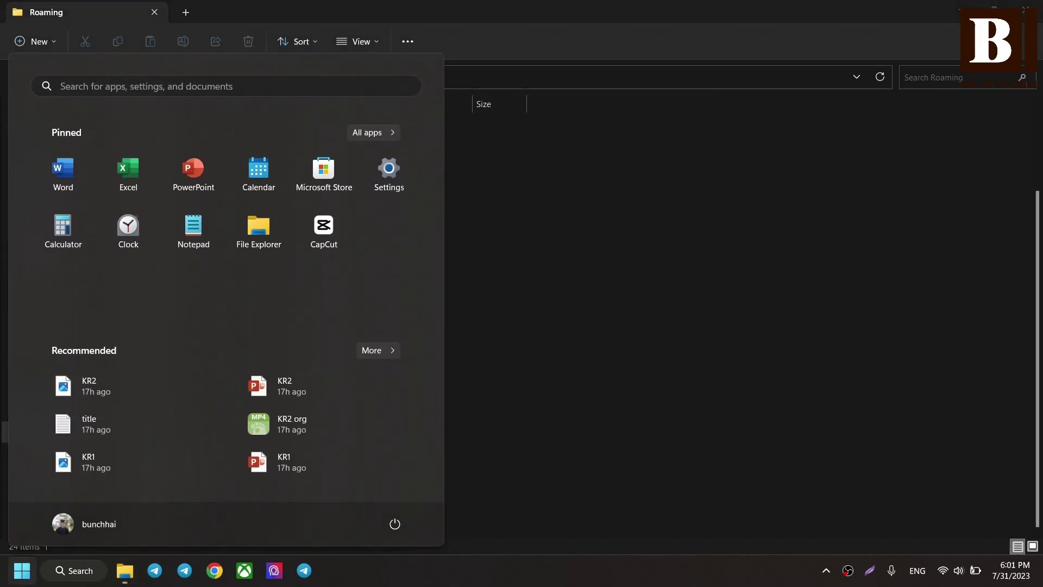